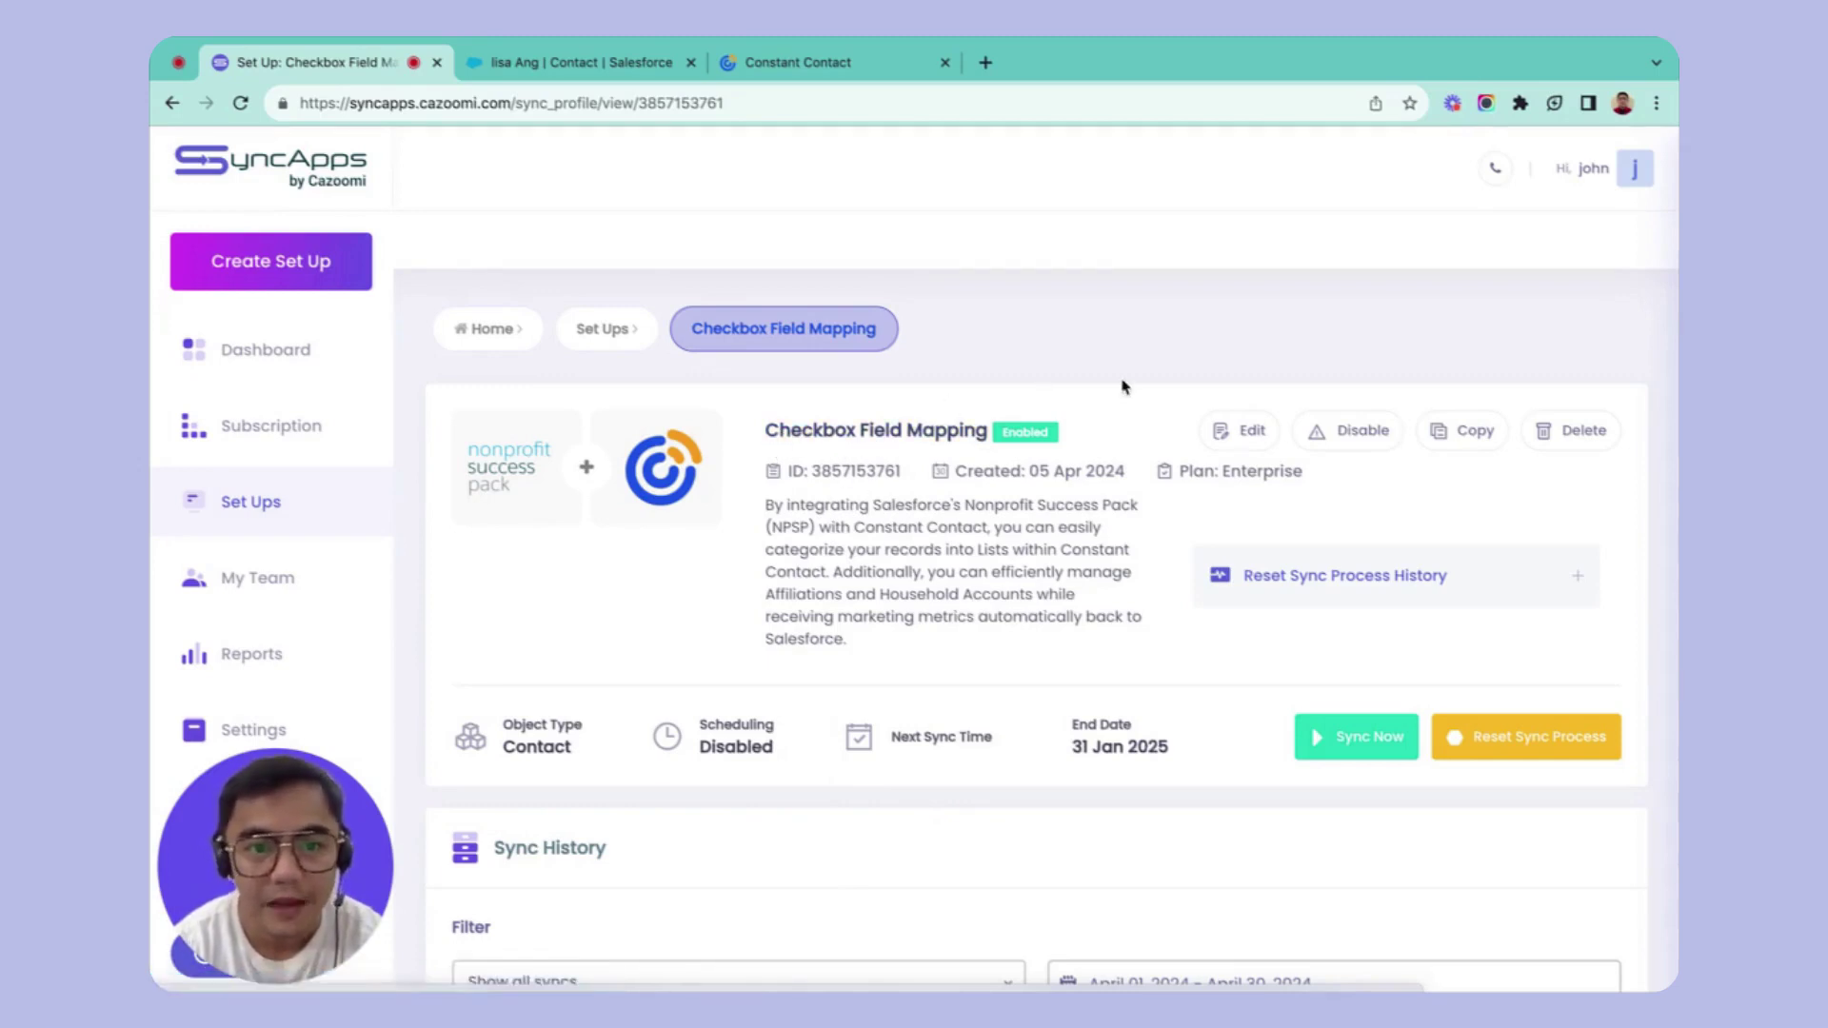
- Edit the setup and reach the Checkbox Fields Mapping dialog under Segmentation
{"action": "left_click", "coordinate": [1248, 431]}
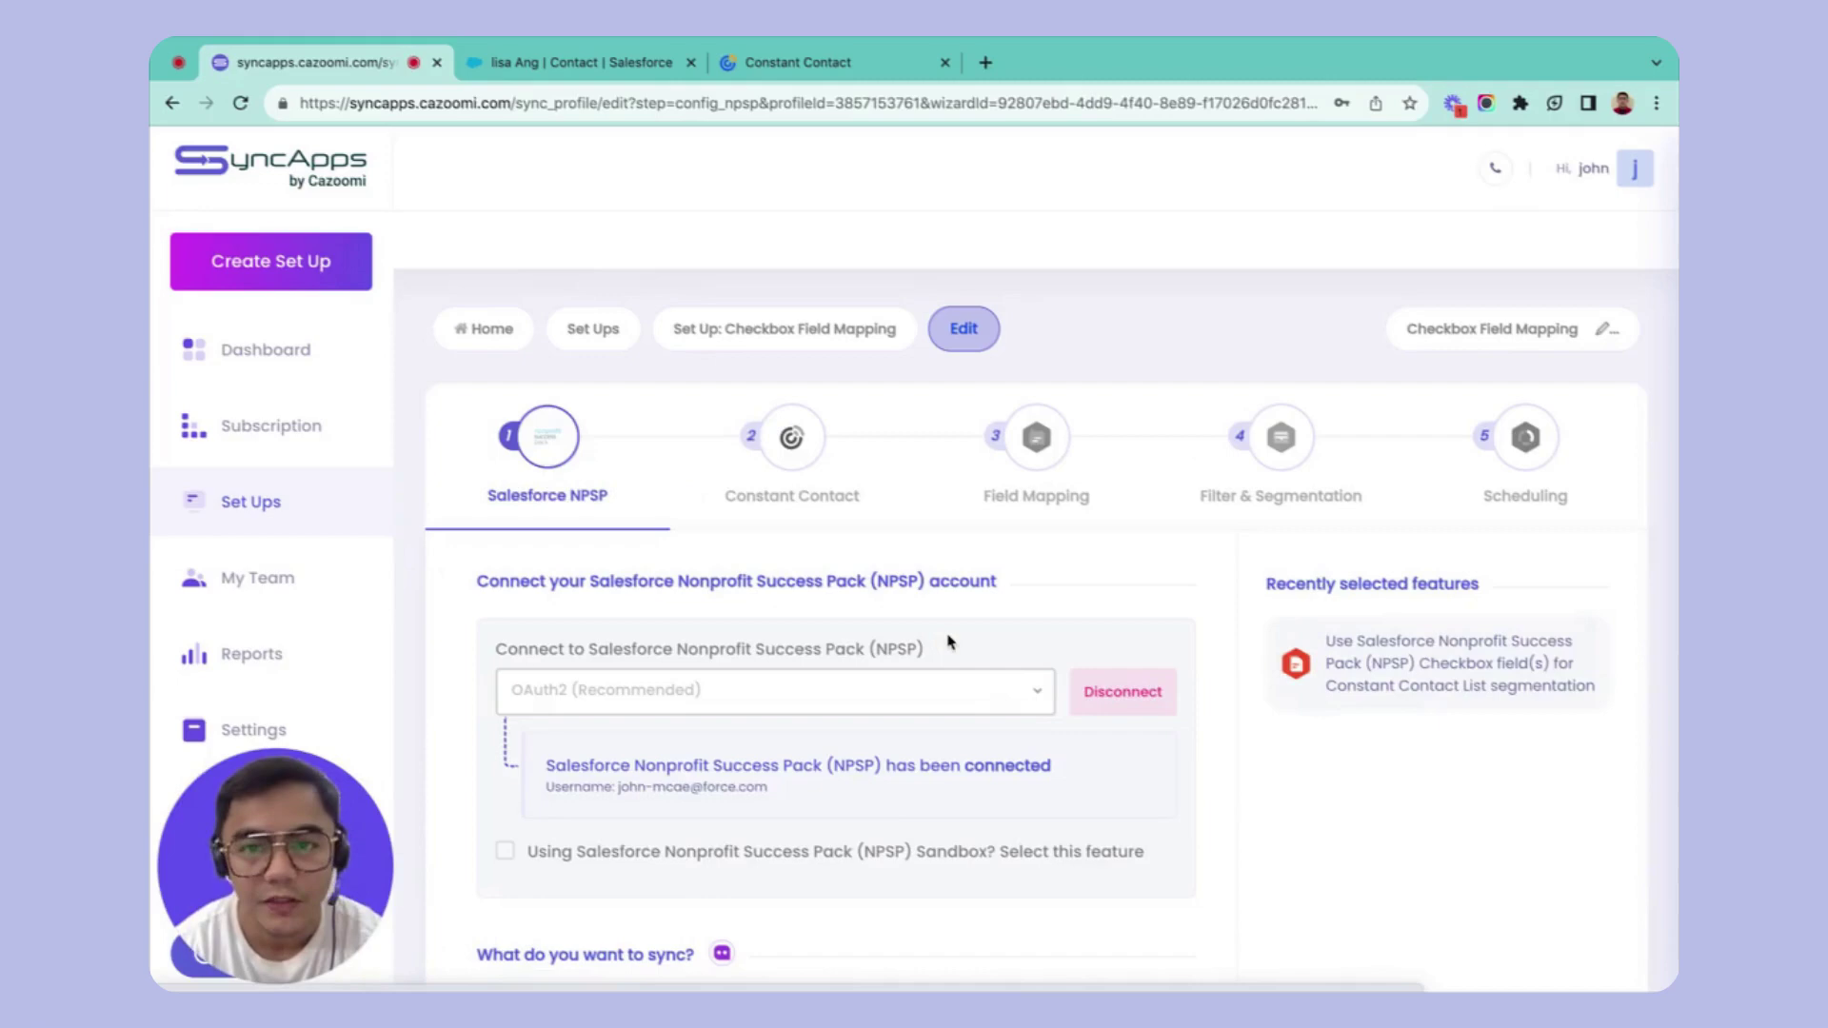
{"action": "scroll", "coordinate": [946, 643], "scroll_direction": "down", "scroll_amount": 5}
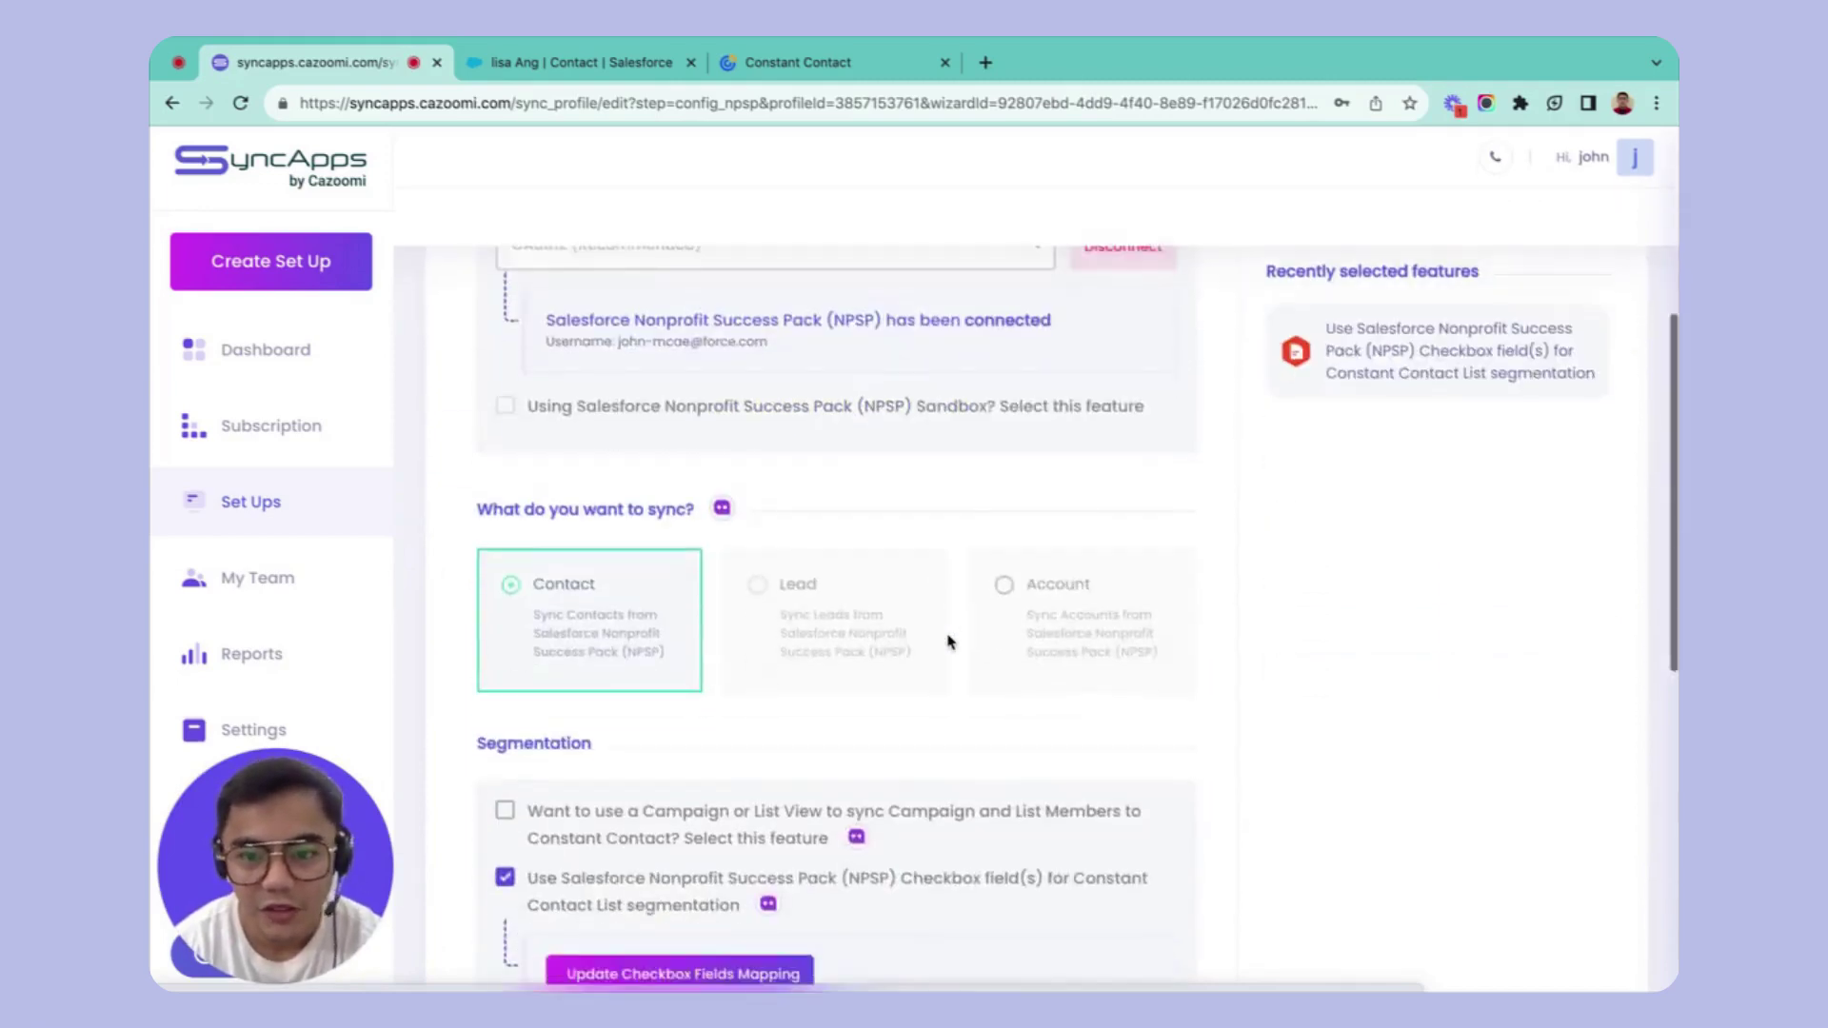
{"action": "scroll", "coordinate": [948, 644], "scroll_direction": "down", "scroll_amount": 3}
{"action": "scroll", "coordinate": [947, 643], "scroll_direction": "down", "scroll_amount": 1}
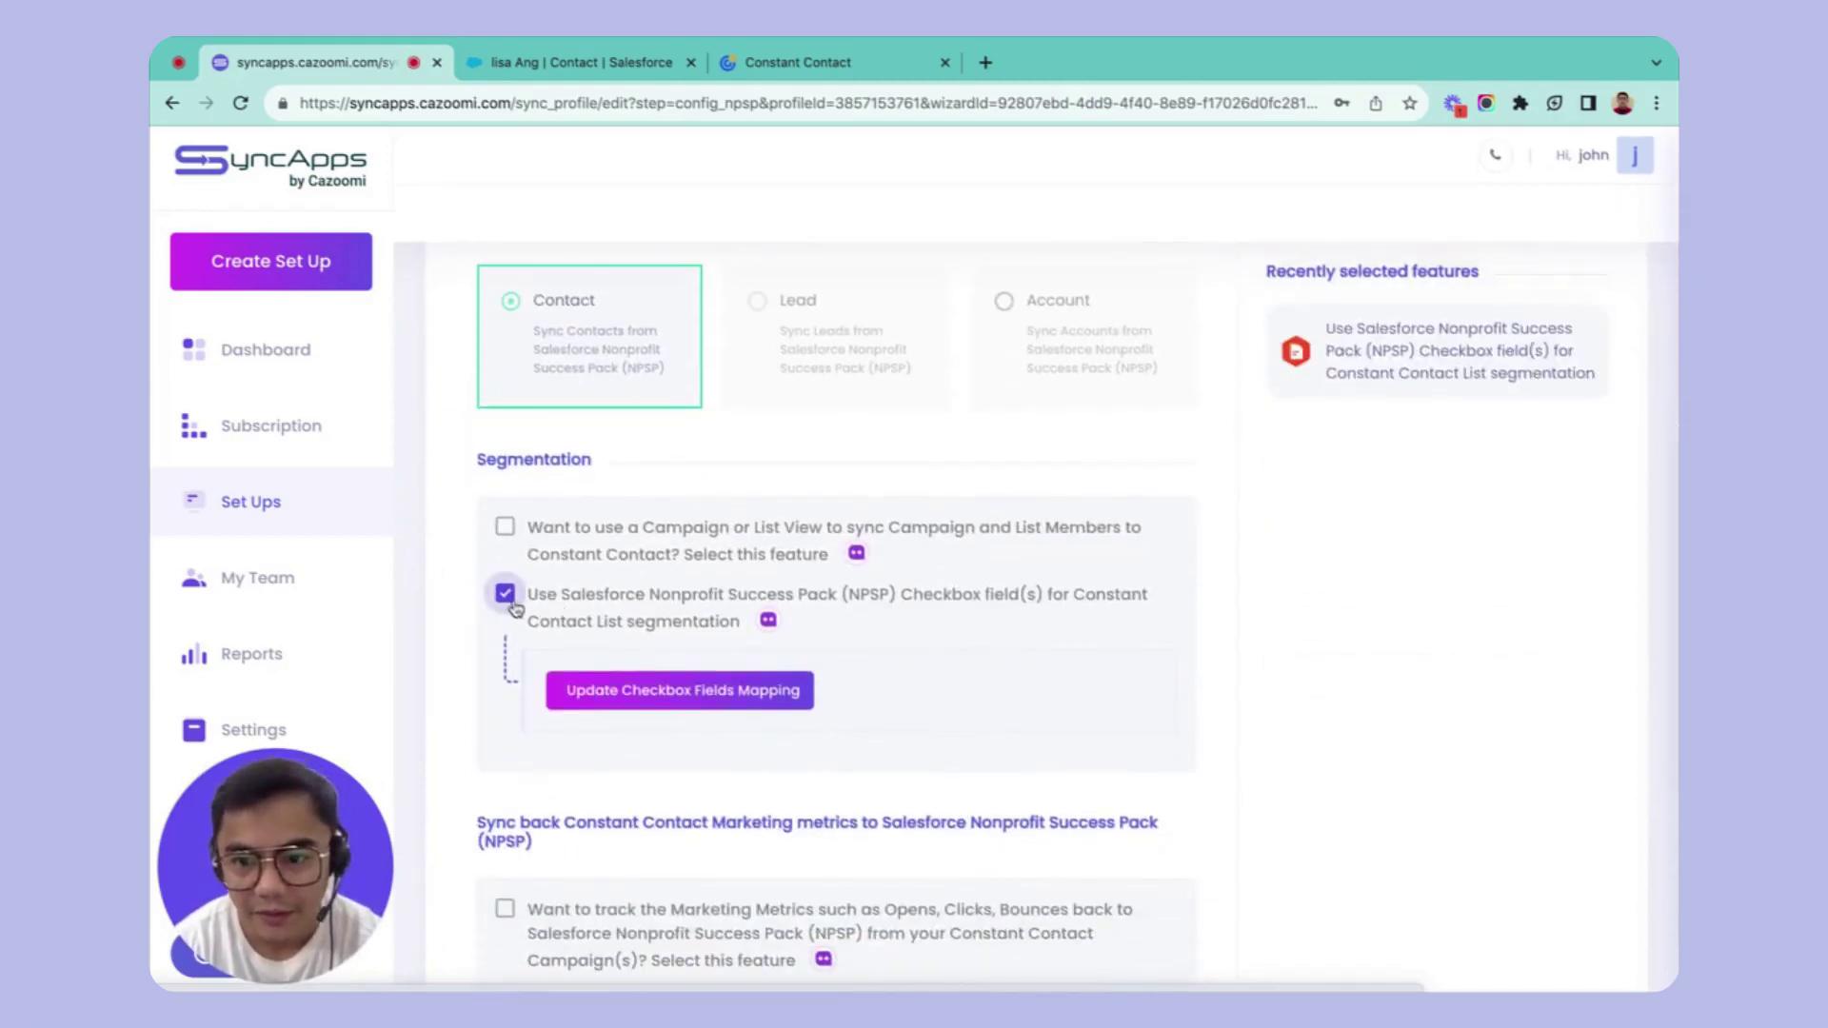
{"action": "left_click", "coordinate": [704, 706]}
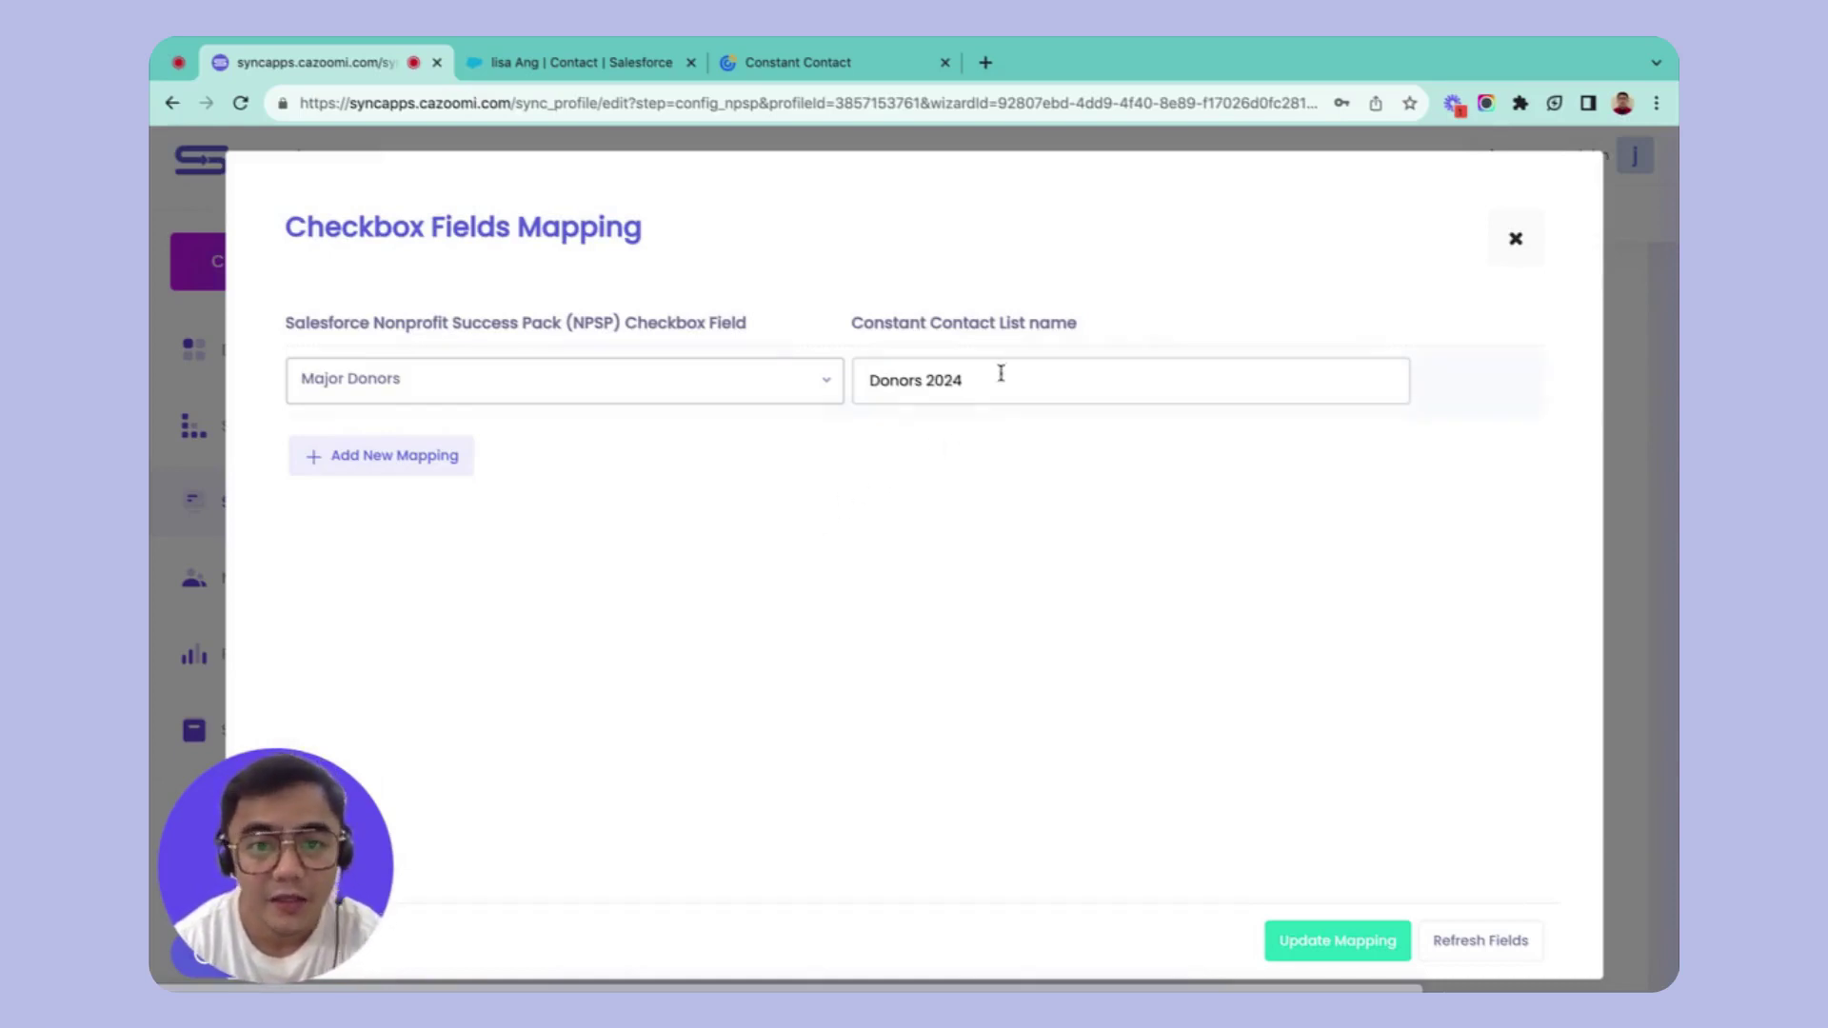
- Highlight the Donors 2024 list name mapped to the Major Donors field
{"action": "left_click_drag", "start_coordinate": [1005, 376], "coordinate": [858, 380]}
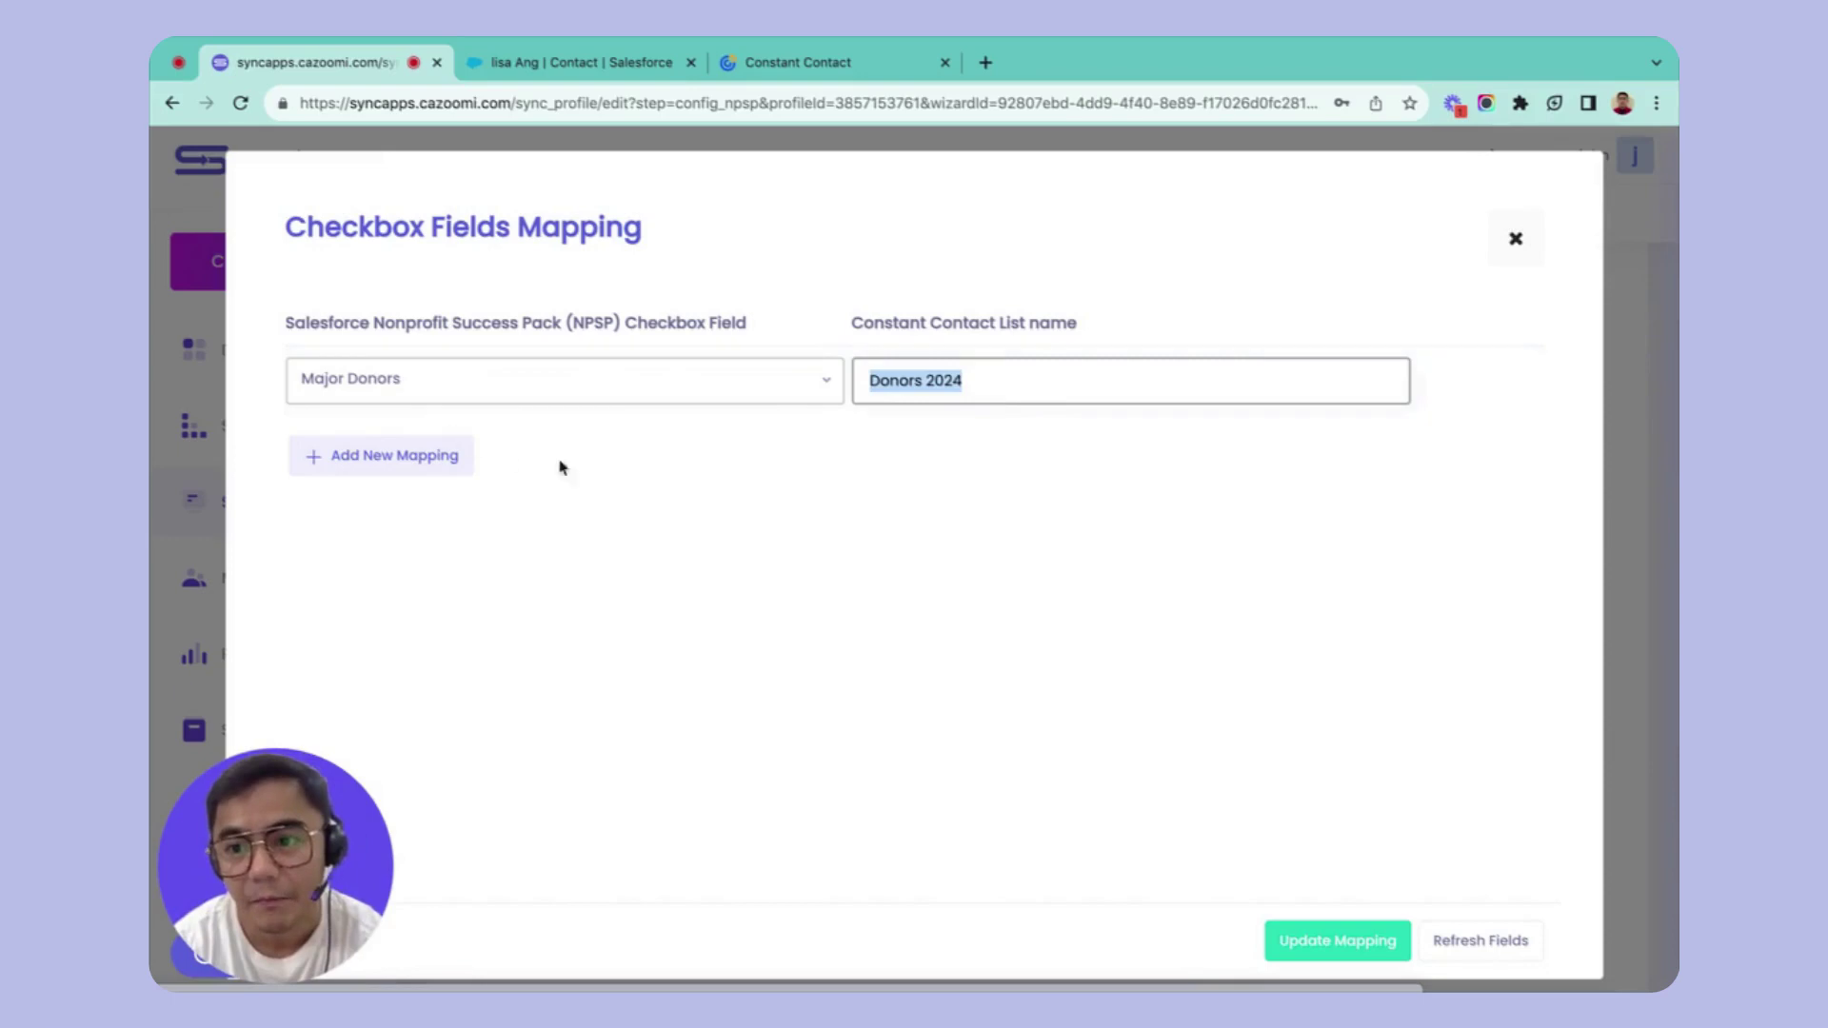
- Switch to the Salesforce contact record to check its Major Donors checkbox
{"action": "left_click", "coordinate": [601, 64]}
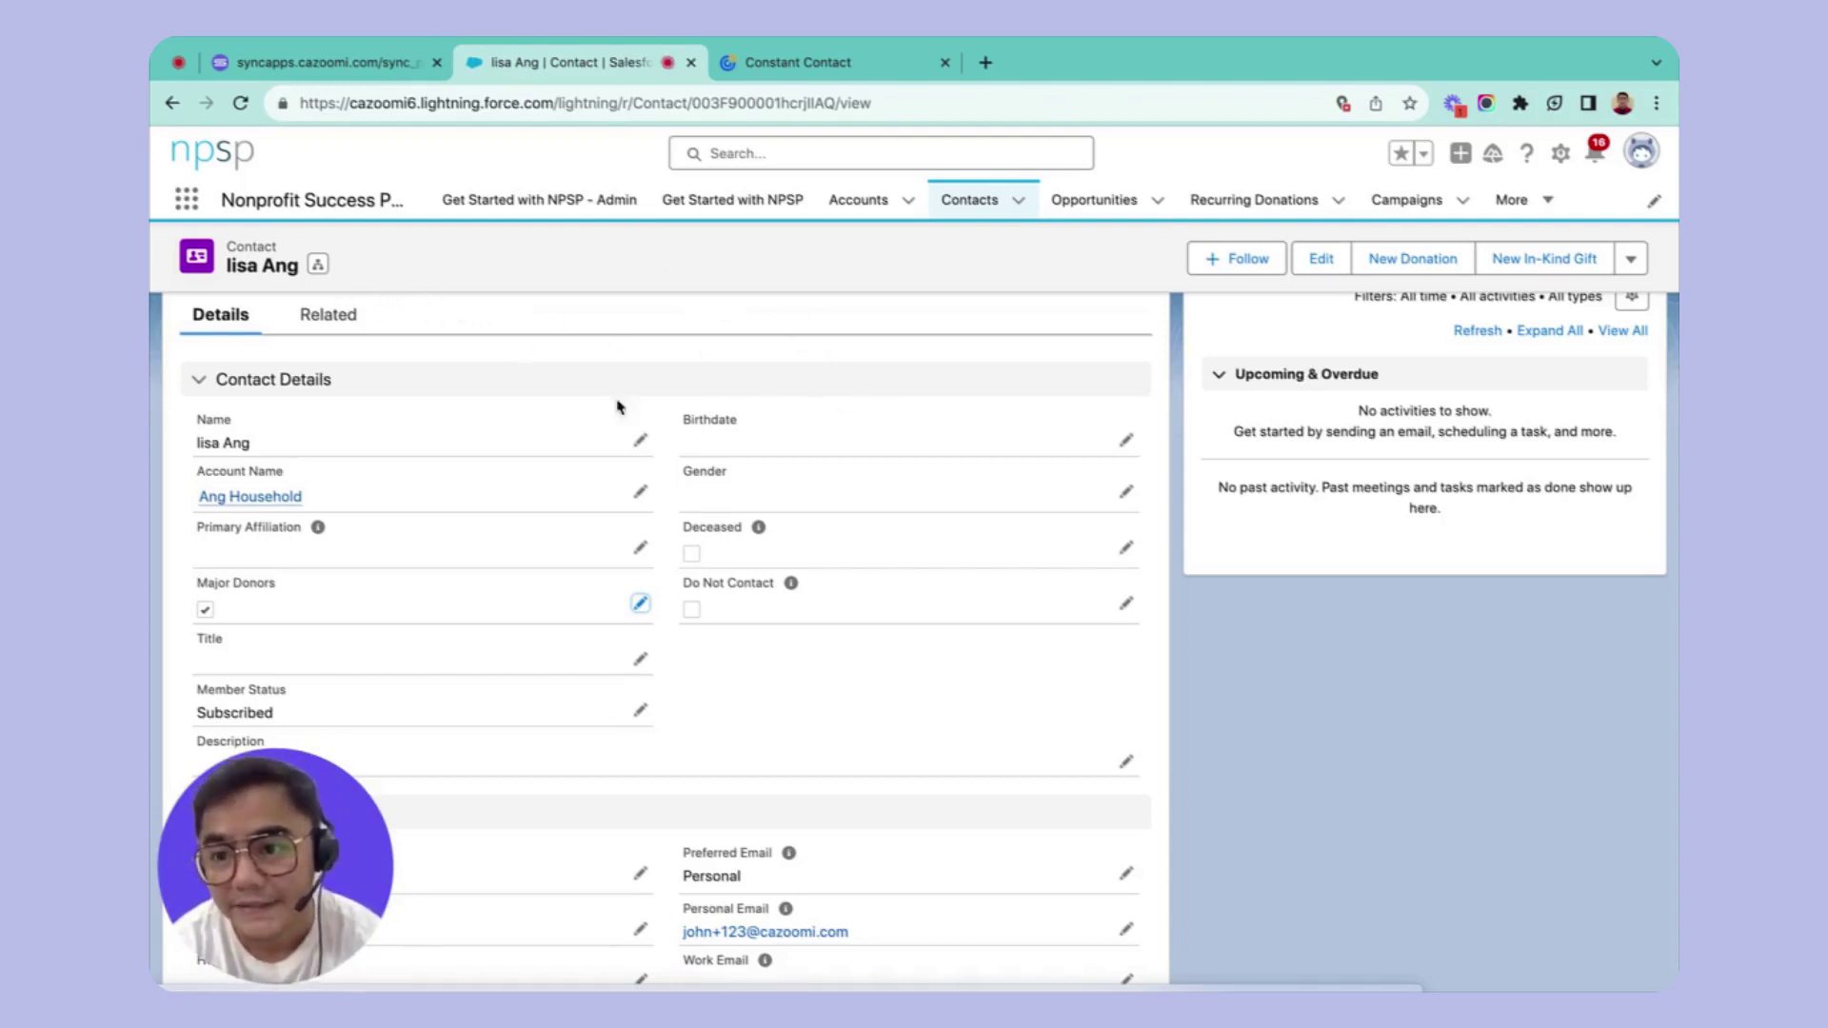
{"action": "scroll", "coordinate": [683, 443], "scroll_direction": "down", "scroll_amount": 2}
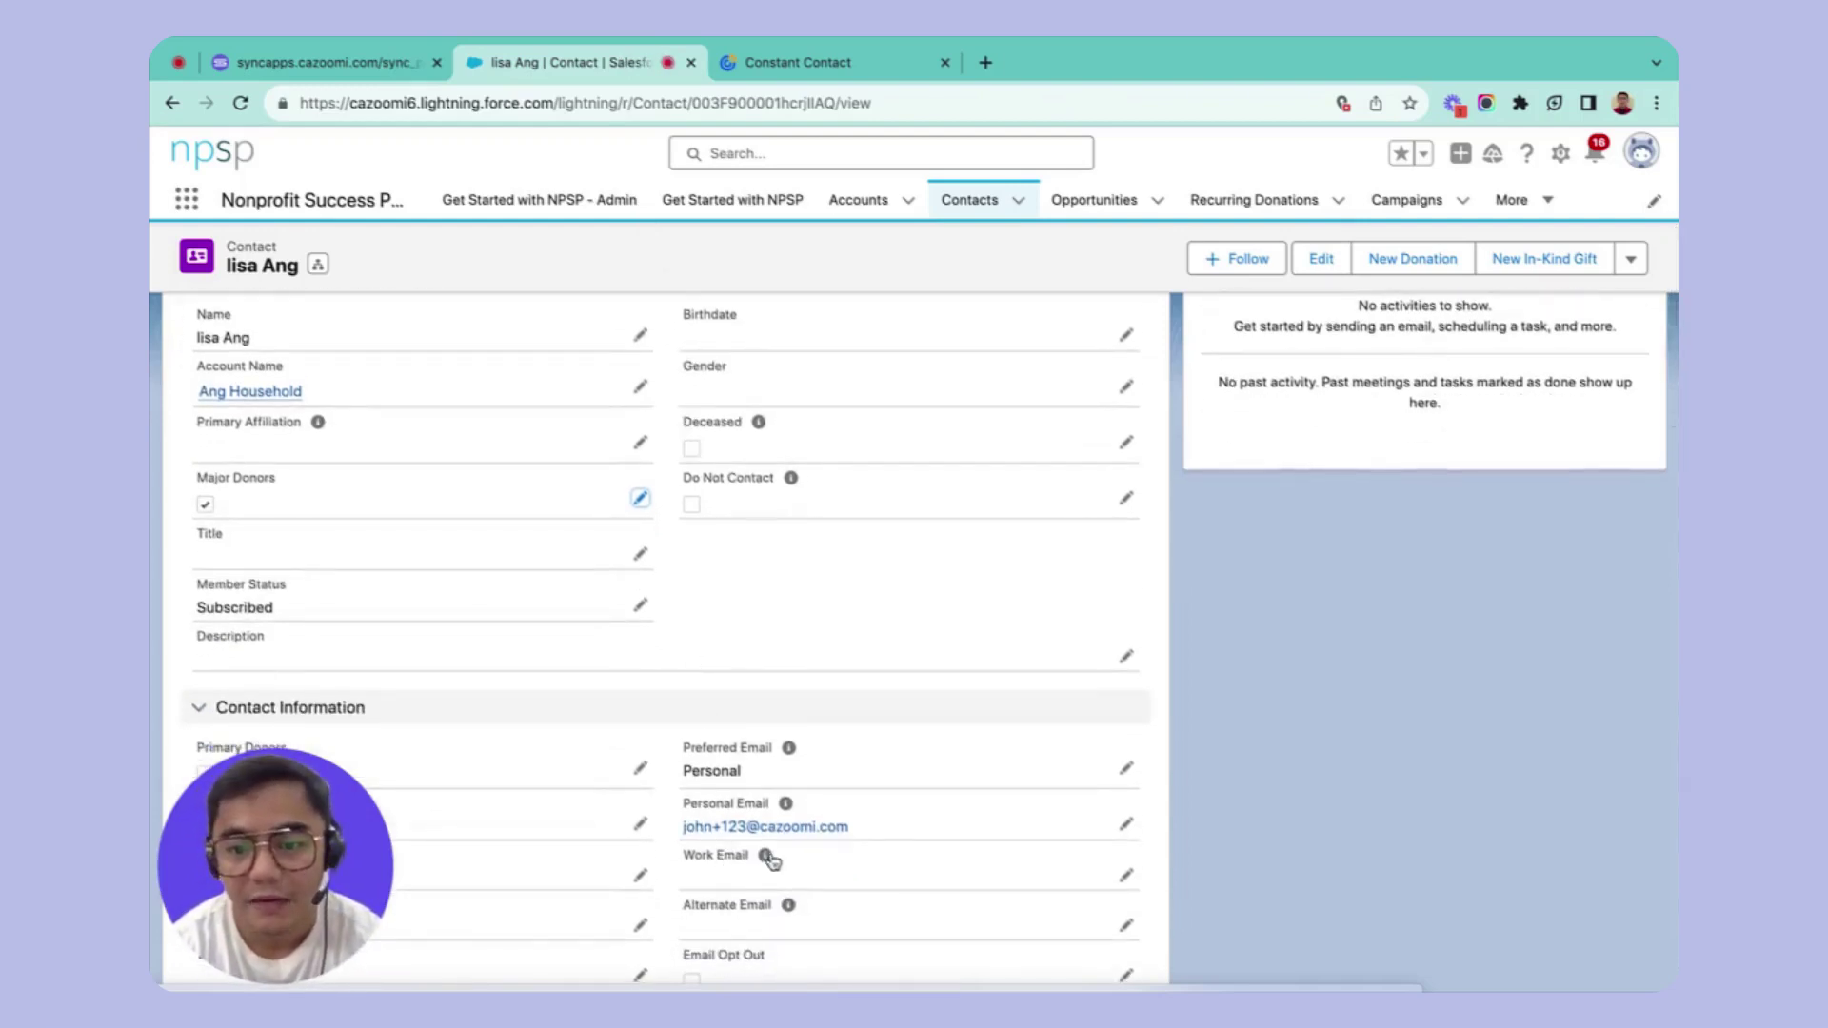
{"action": "scroll", "coordinate": [832, 563], "scroll_direction": "up", "scroll_amount": 1}
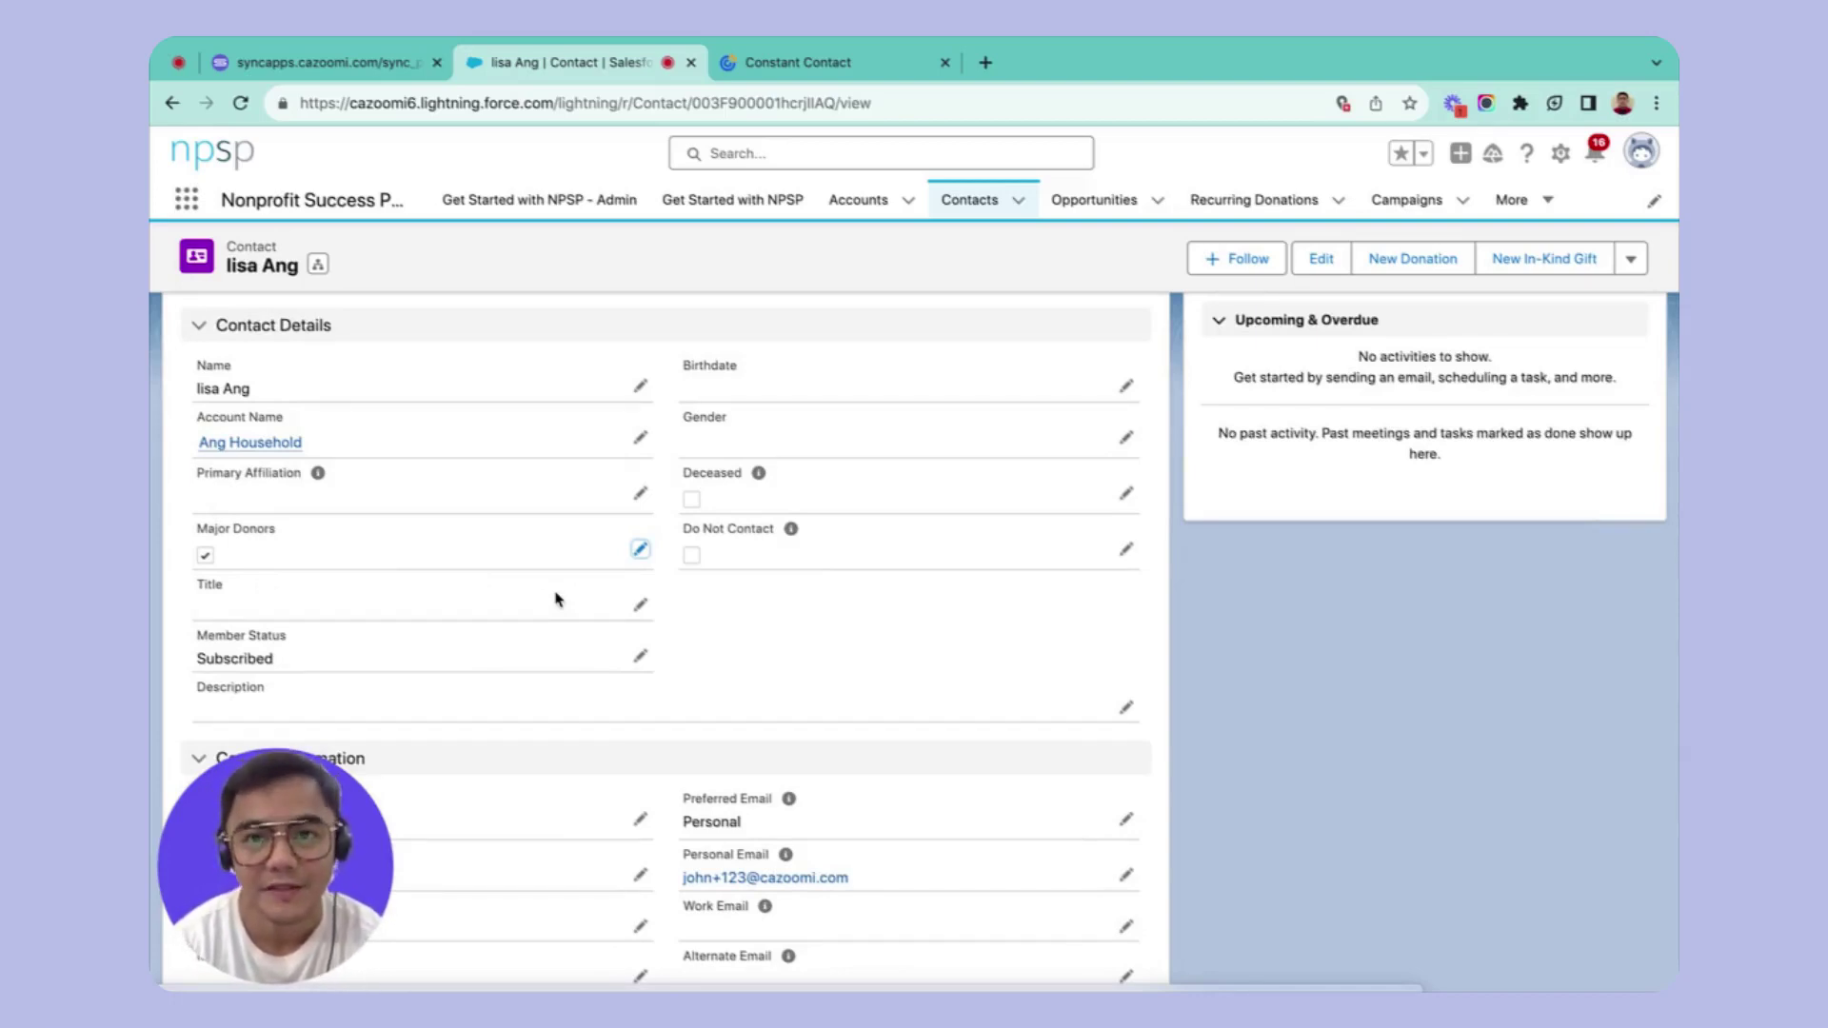
{"action": "left_click", "coordinate": [850, 69]}
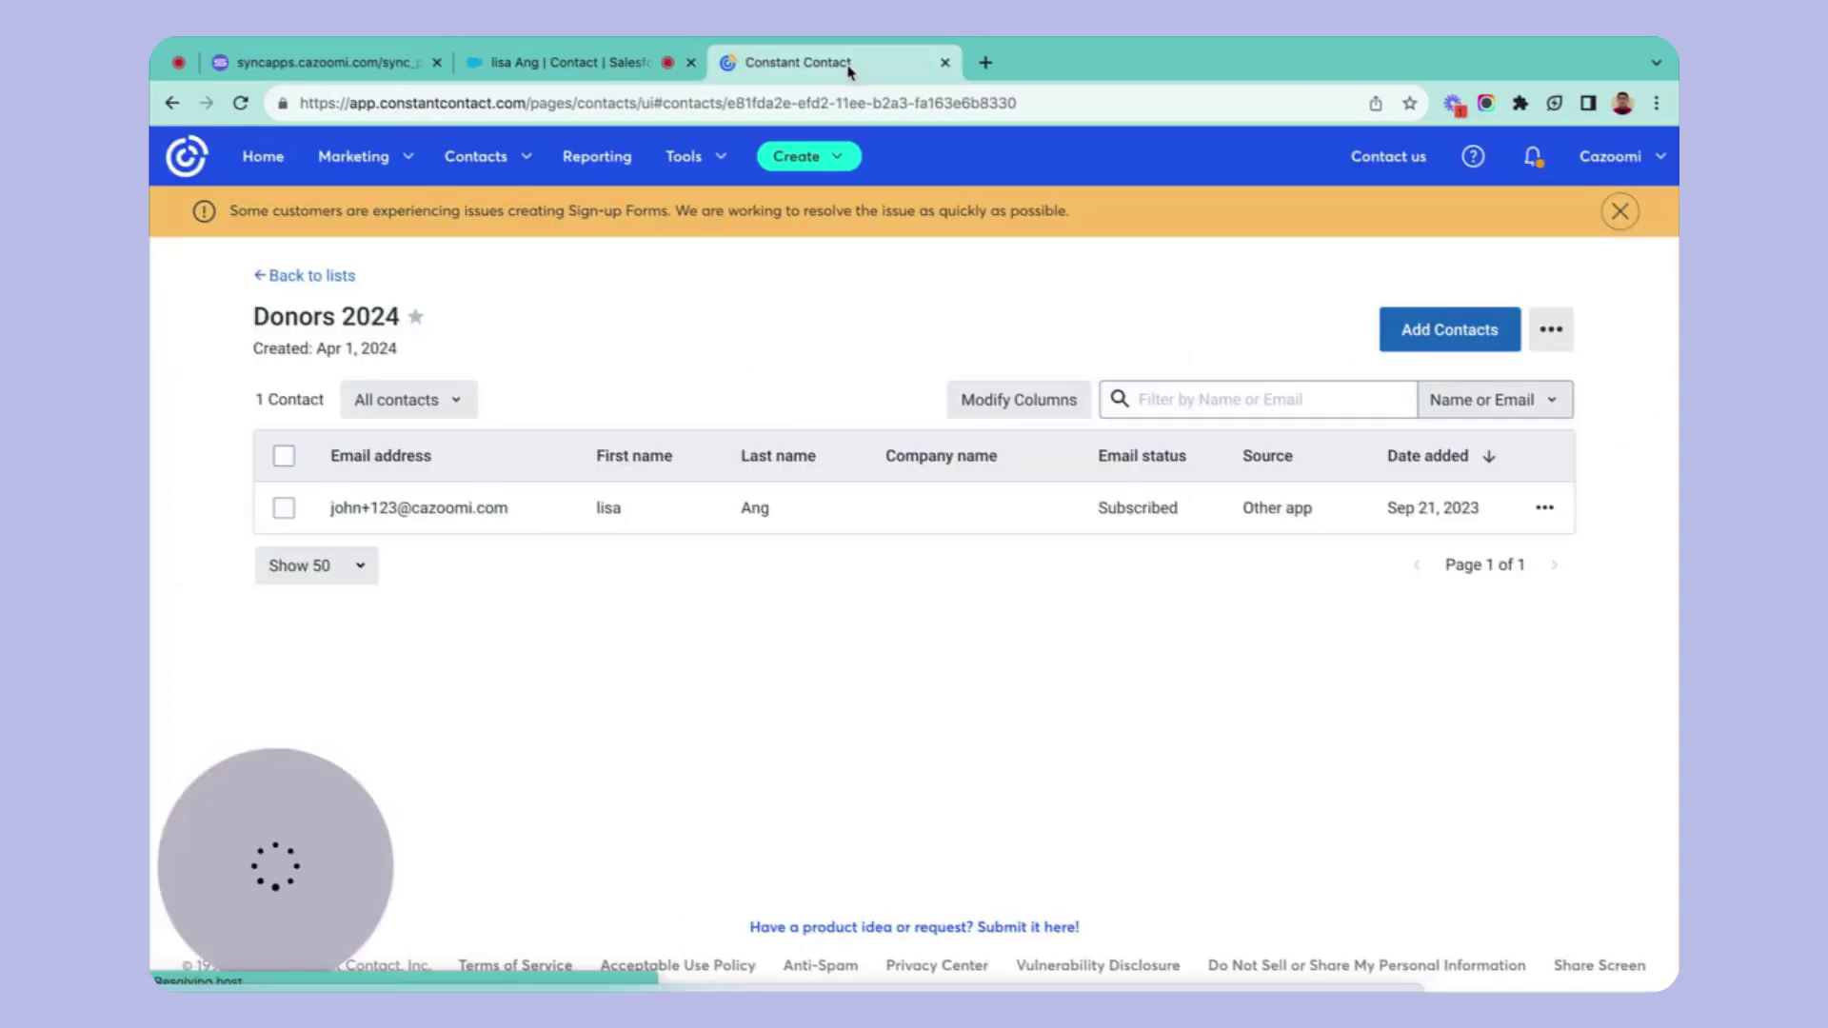